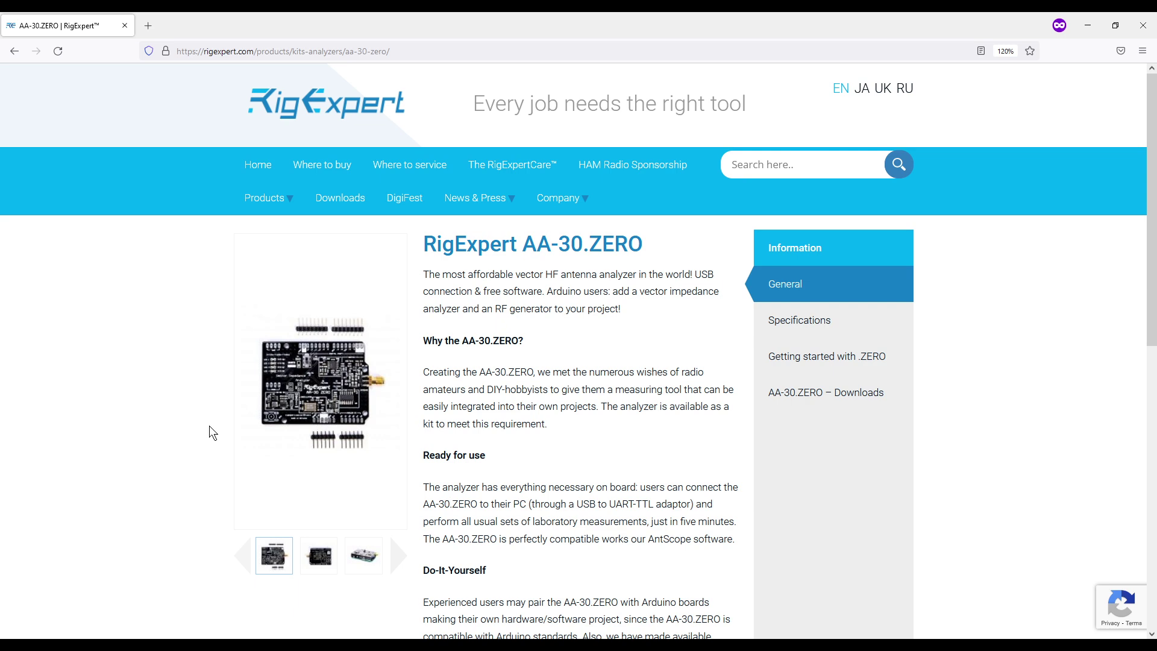
scroll(208, 426, "down", 6)
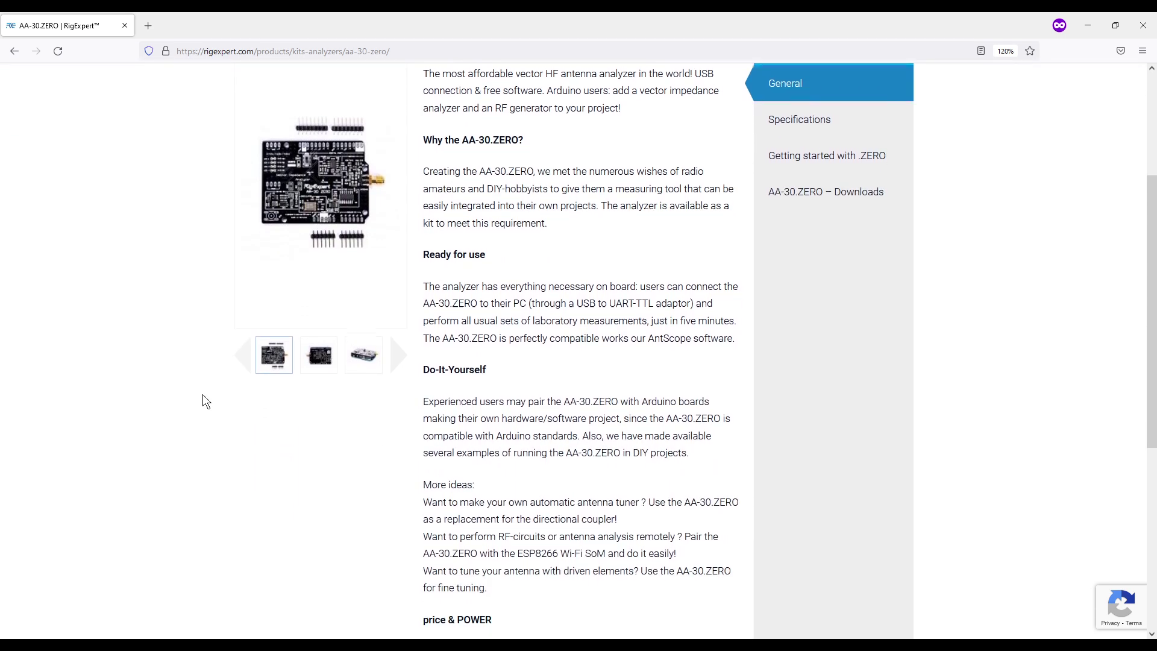
scroll(204, 395, "down", 3)
scroll(204, 395, "up", 5)
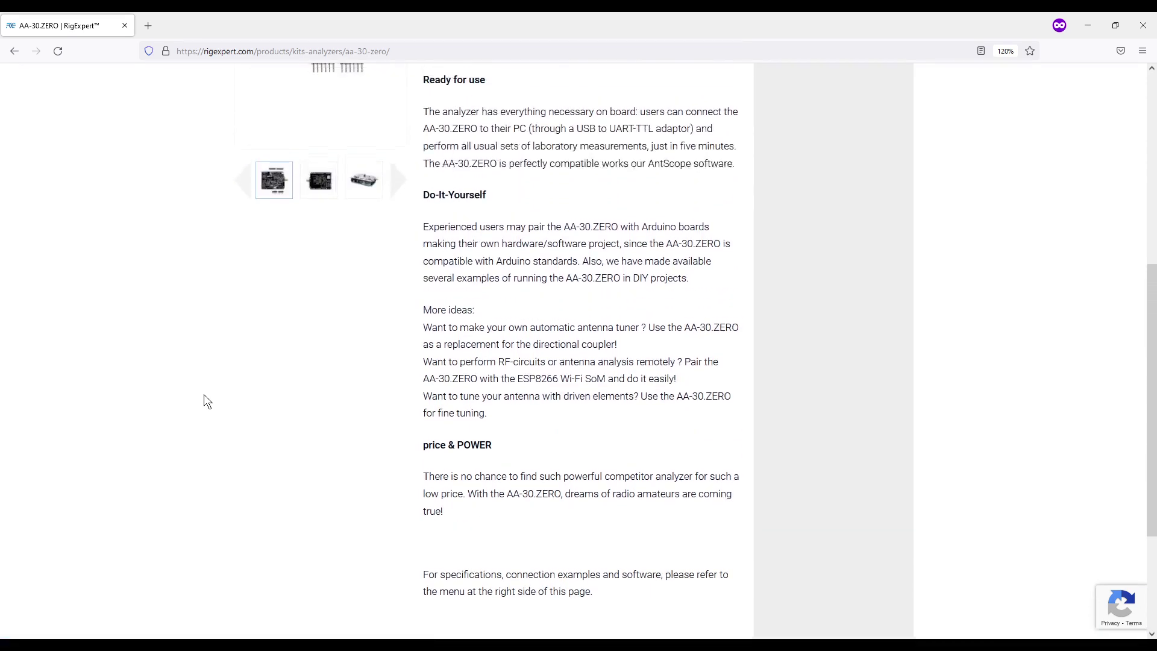
scroll(204, 395, "up", 4)
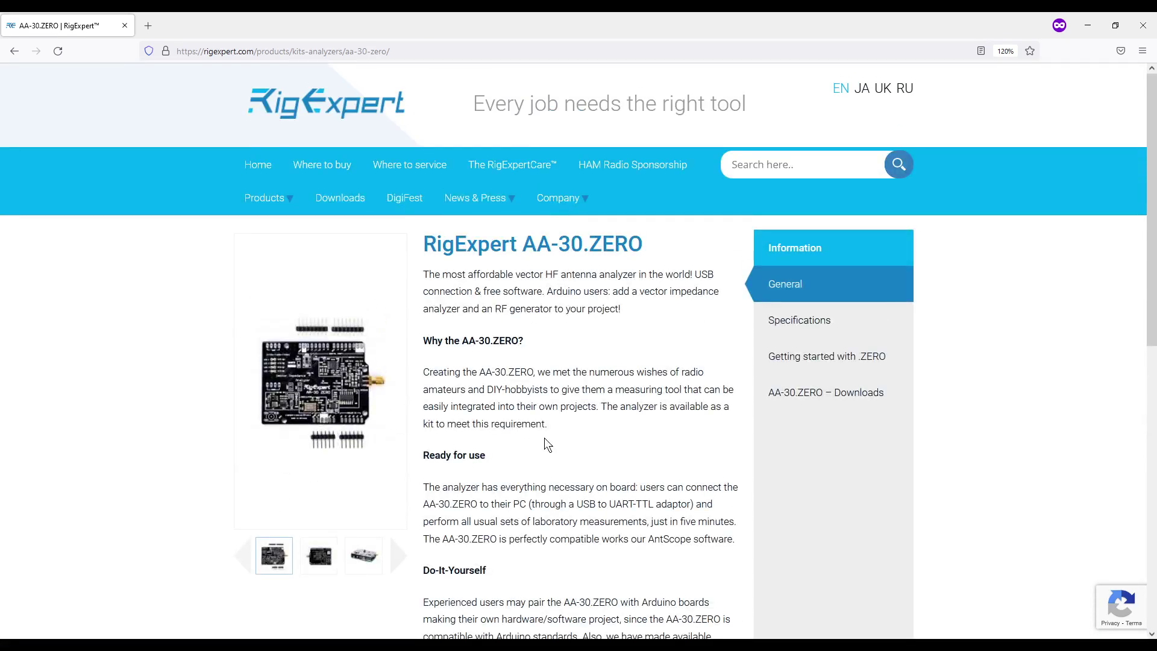
Step: Open the 'Getting started with .ZERO' guide and scroll down to 'Installing AntScope software'
left_click(826, 362)
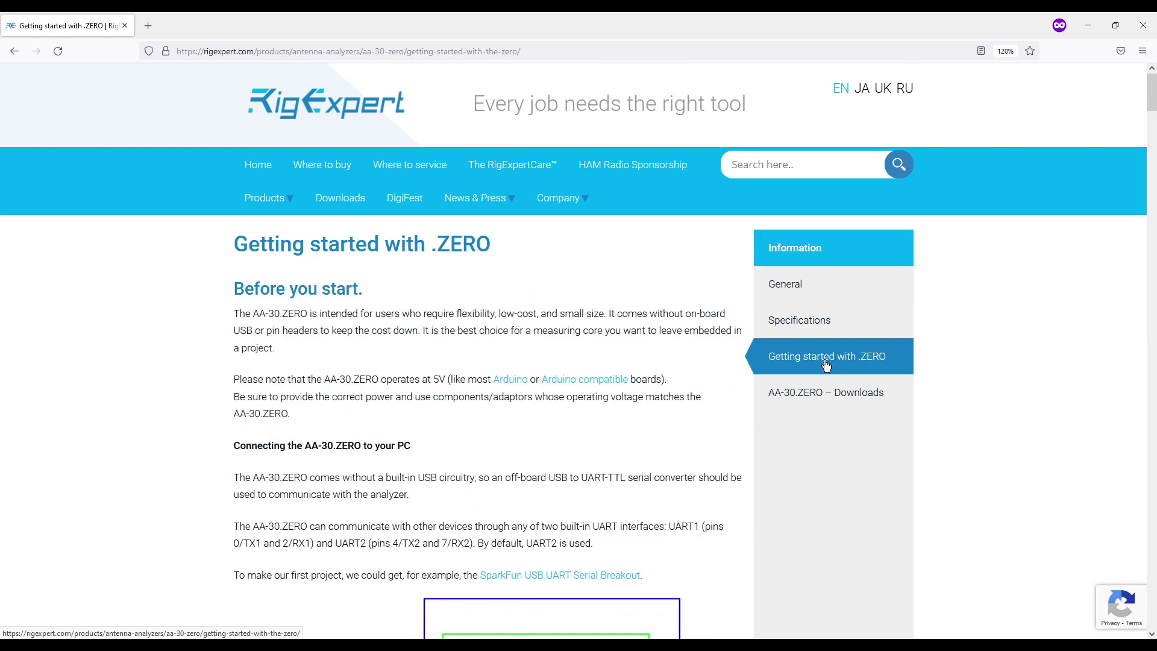
scroll(822, 371, "down", 3)
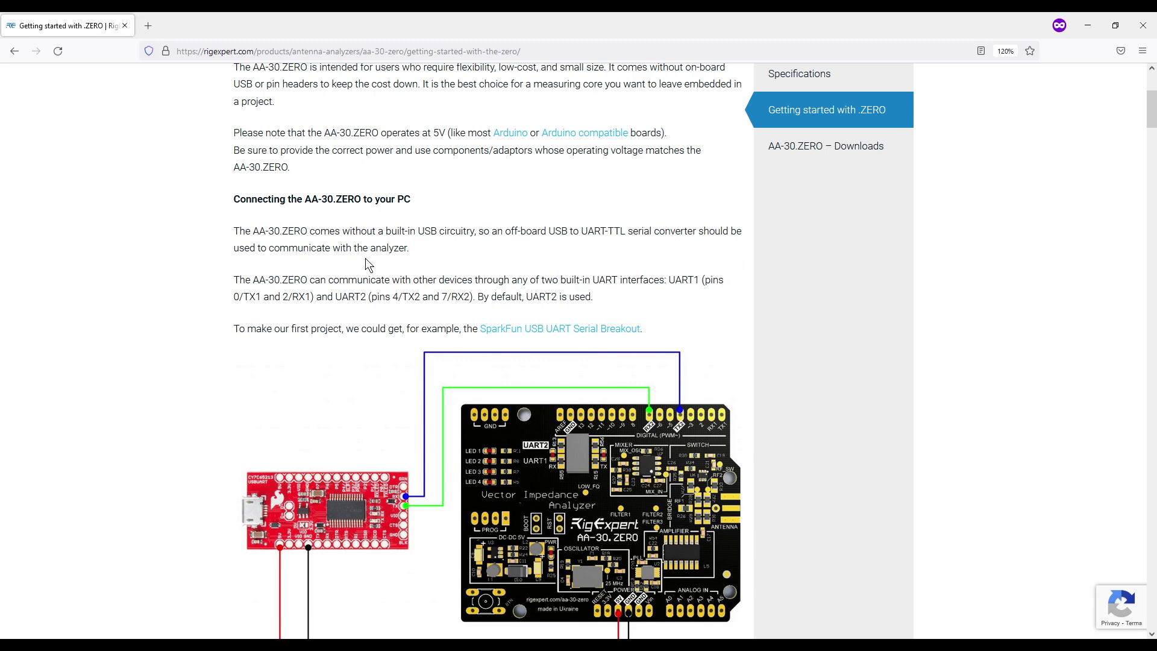
scroll(415, 290, "down", 4)
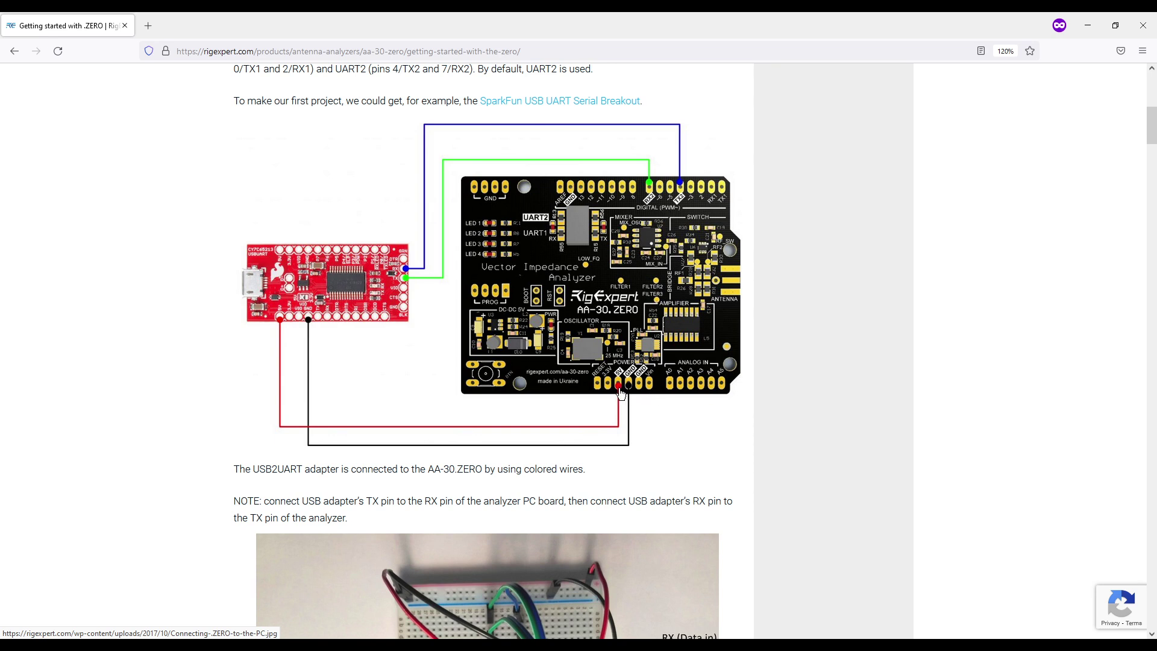
scroll(630, 393, "down", 3)
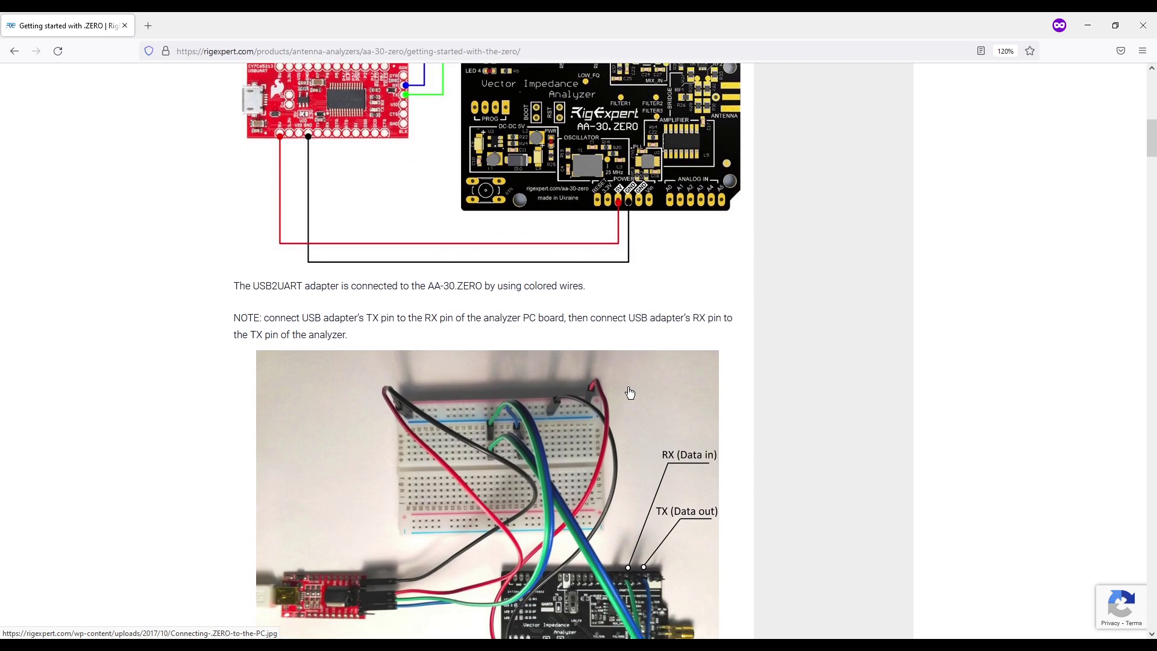
scroll(630, 393, "down", 3)
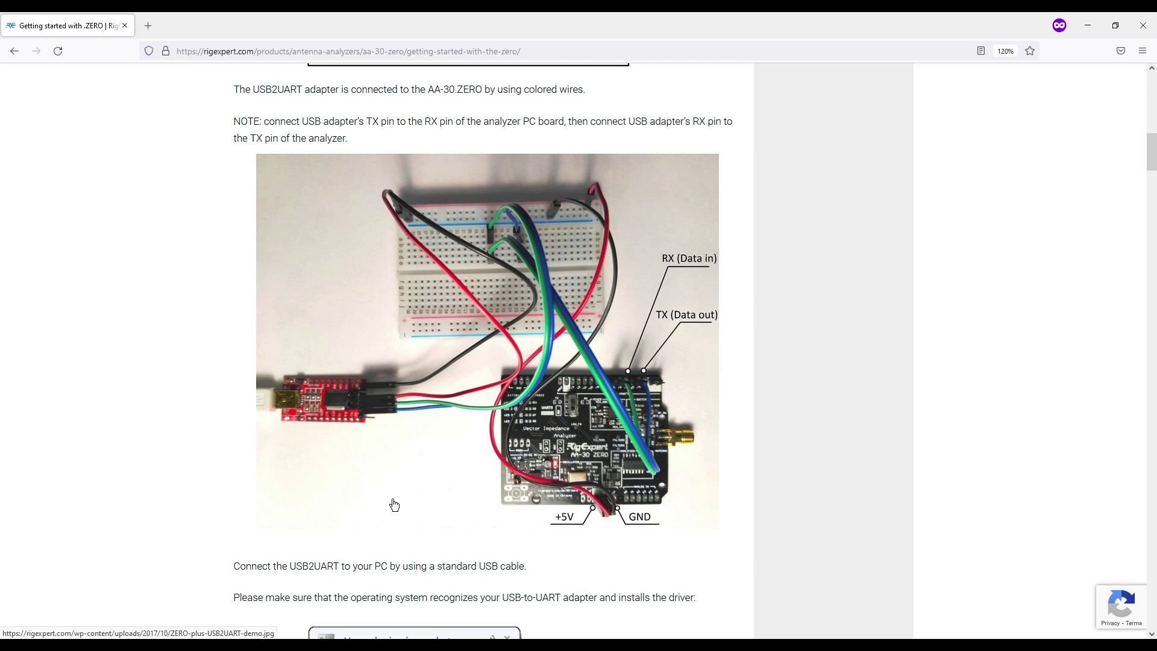
scroll(399, 482, "down", 1)
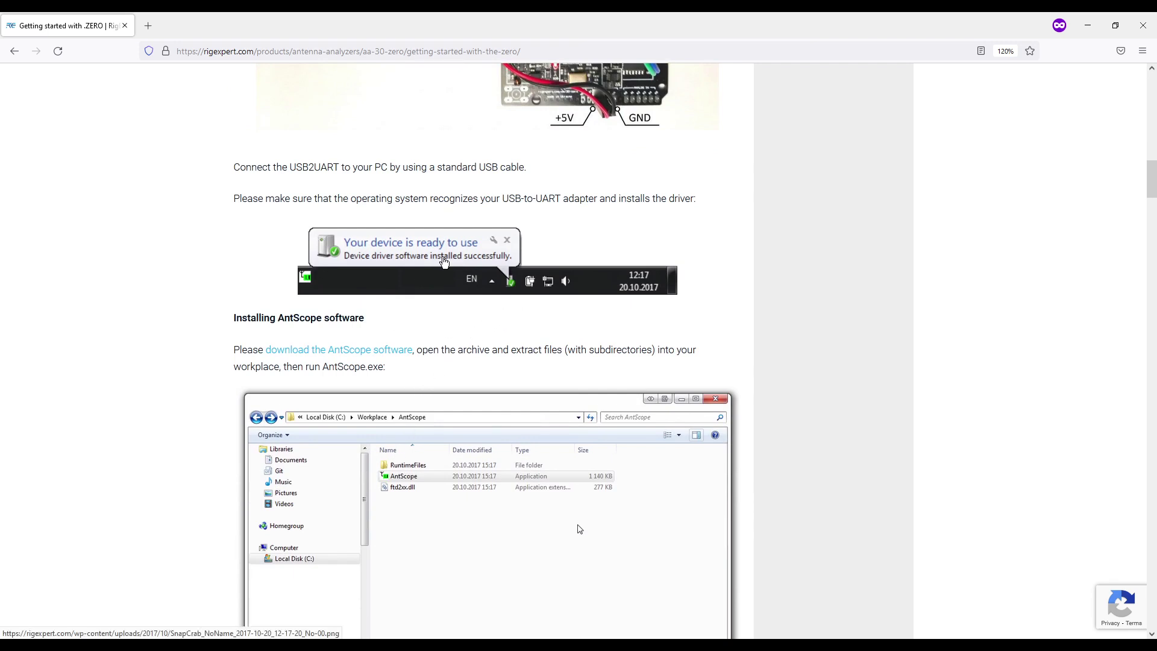
scroll(445, 261, "down", 3)
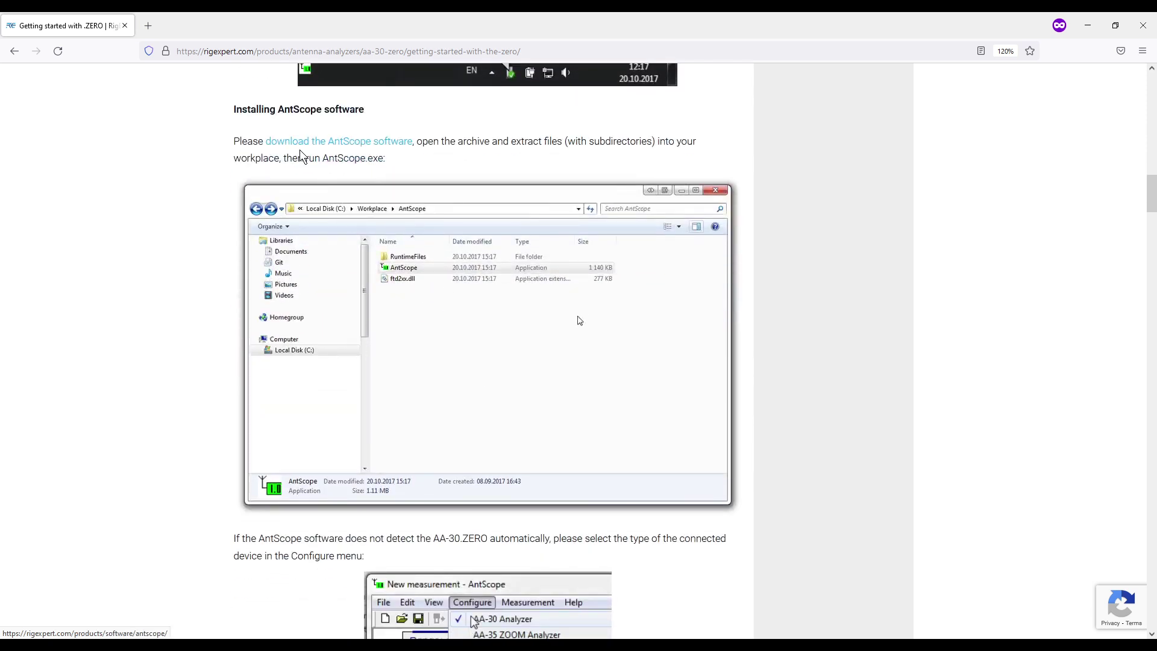
Step: Go from the AntScope software page through the Files section into the outdated_versions folder
left_click(364, 143)
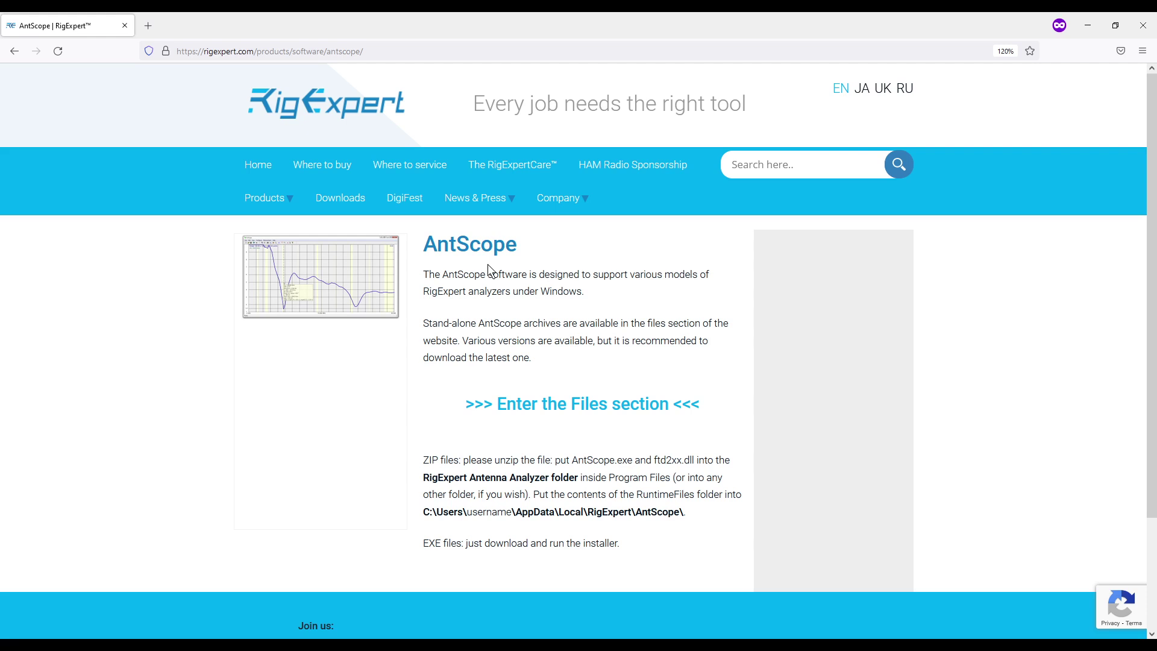
left_click(551, 405)
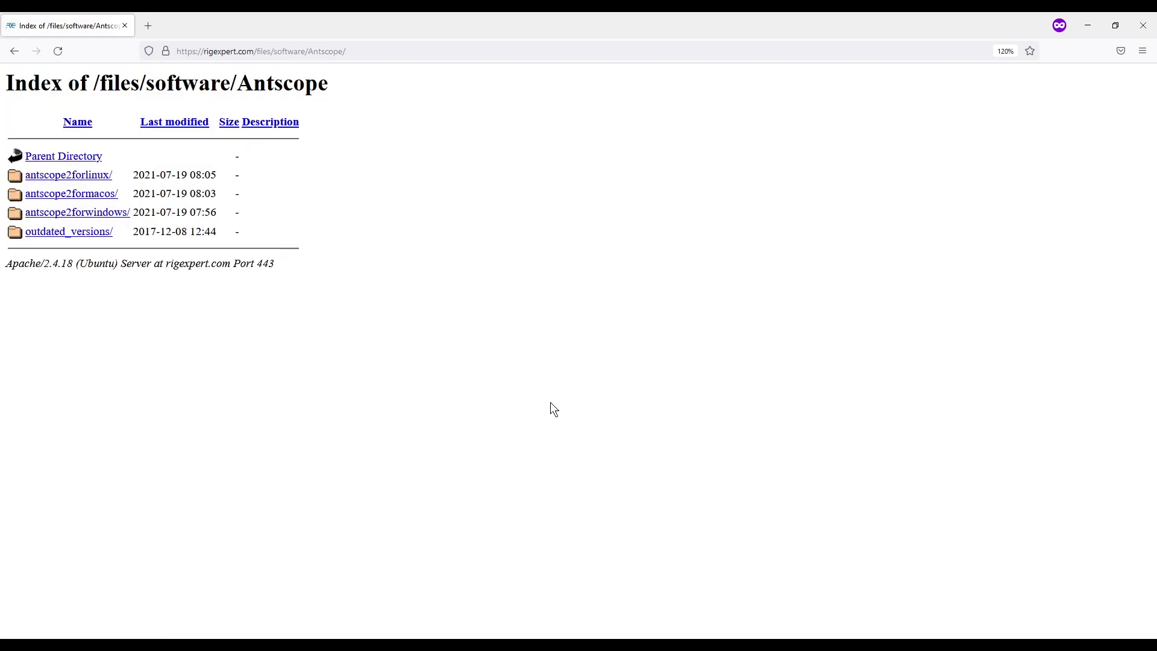
left_click(72, 235)
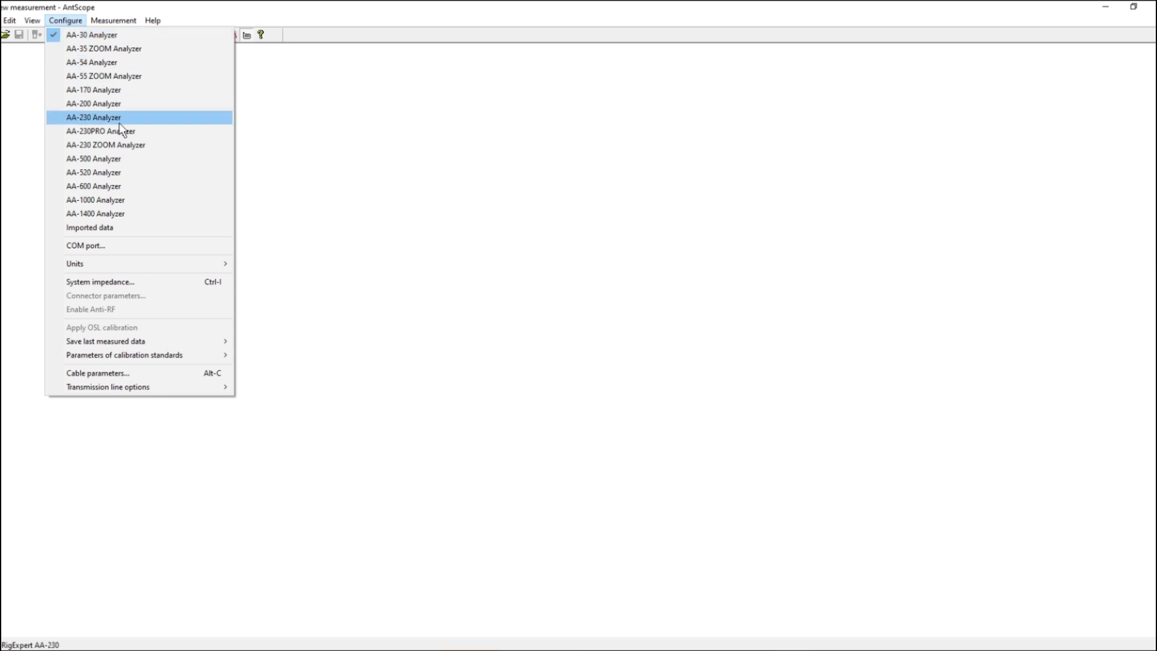
Step: Set up the AA-30's serial COM port connection and bring up the scan range settings
left_click(134, 246)
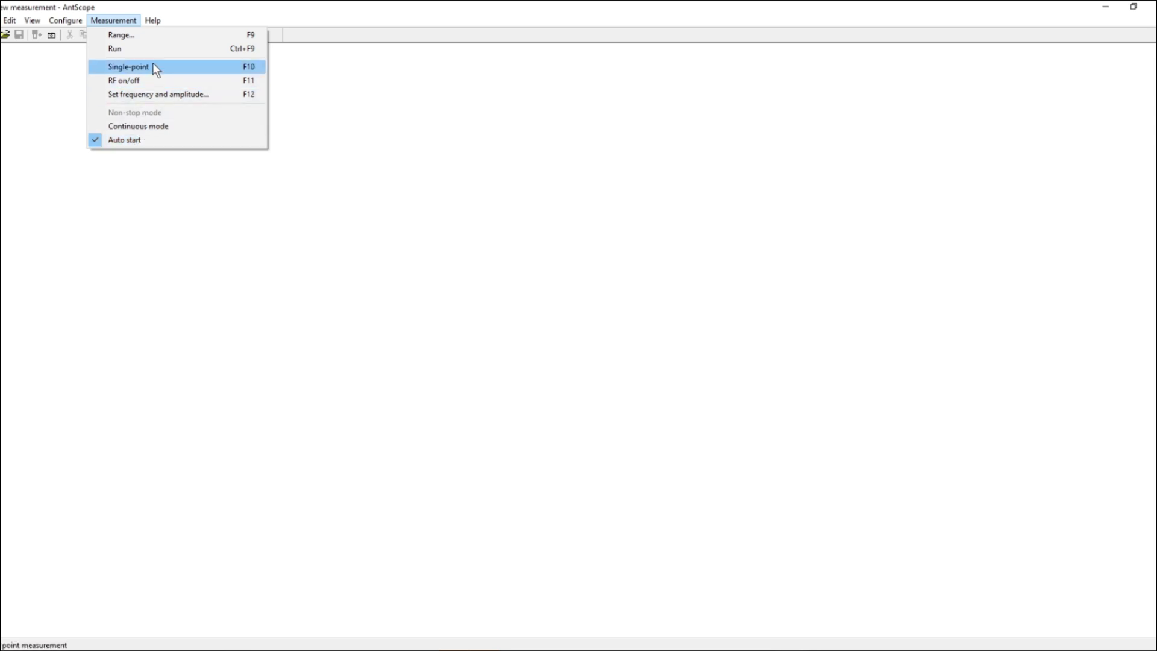
left_click(154, 34)
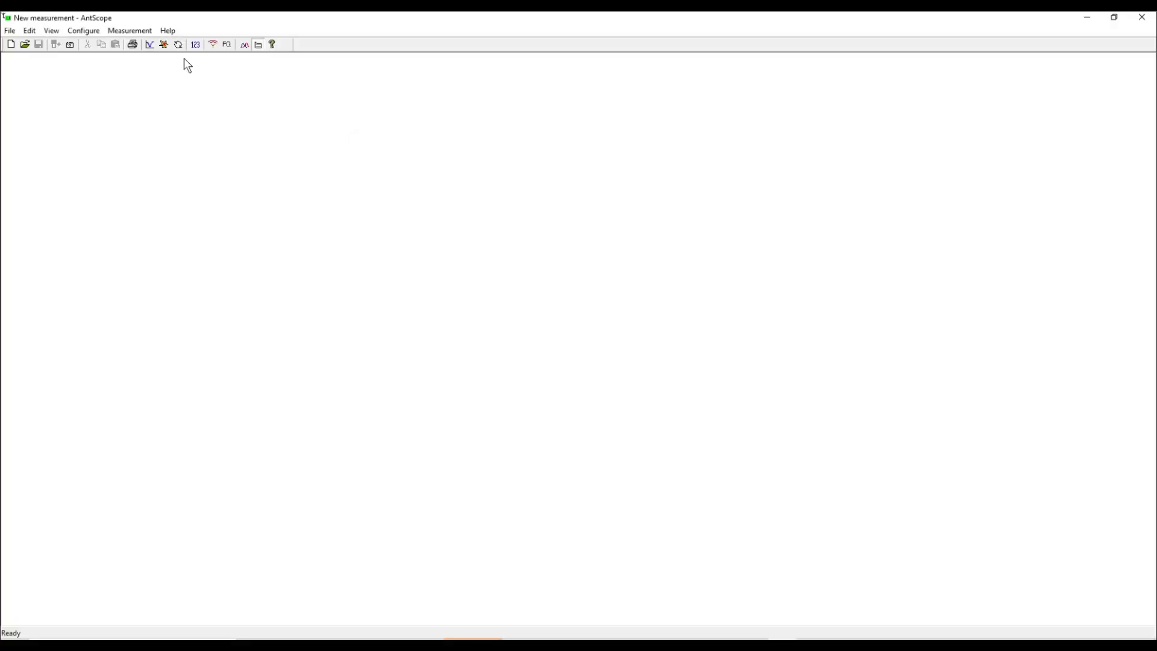
Step: Run a 0–30000 kHz, 1000-point SWR sweep and move the marker to 7.95 MHz
left_click(151, 45)
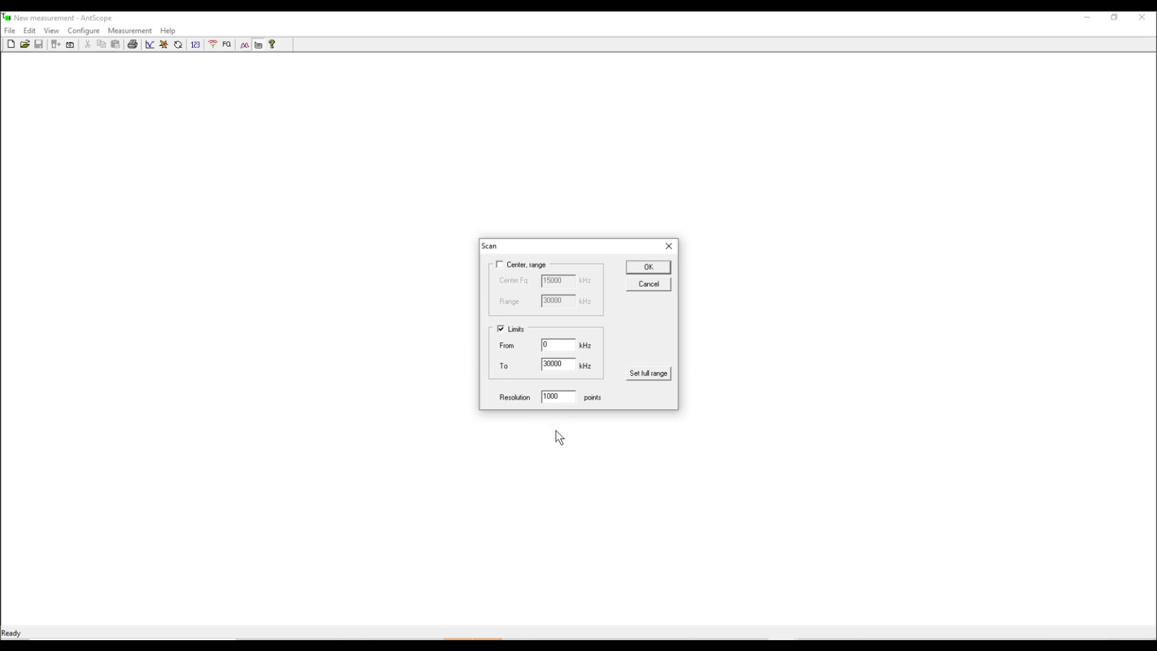
left_click(654, 269)
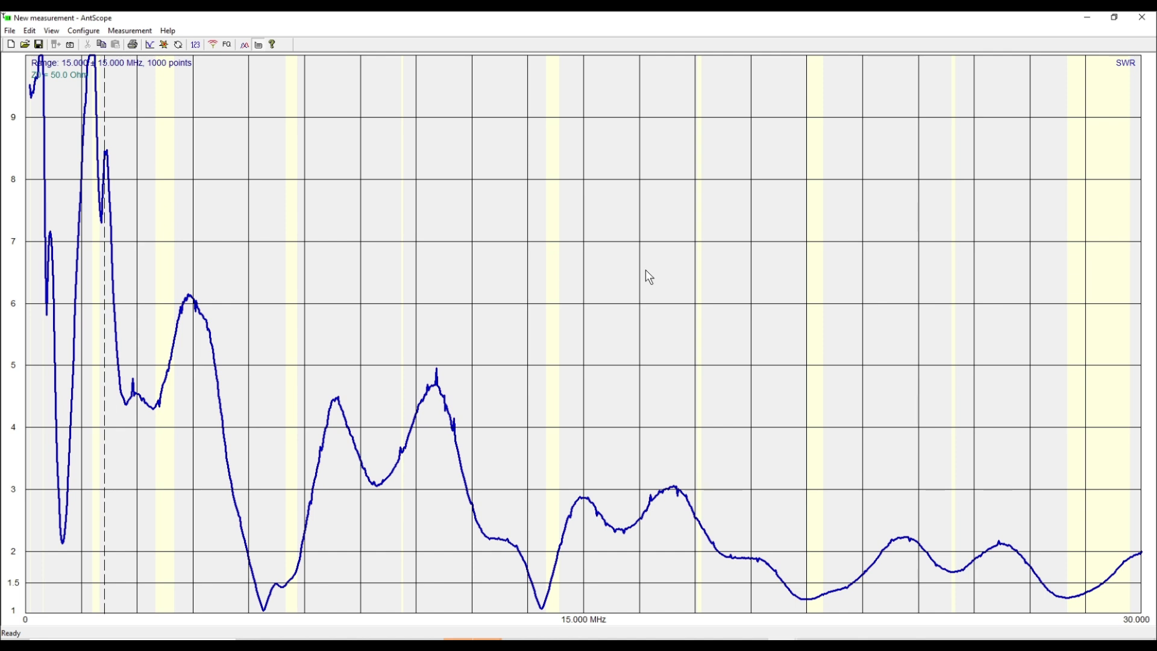
mouse_move(656, 298)
left_mouse_down()
mouse_move(657, 310)
mouse_move(329, 167)
mouse_move(172, 60)
left_mouse_up()
left_click(151, 46)
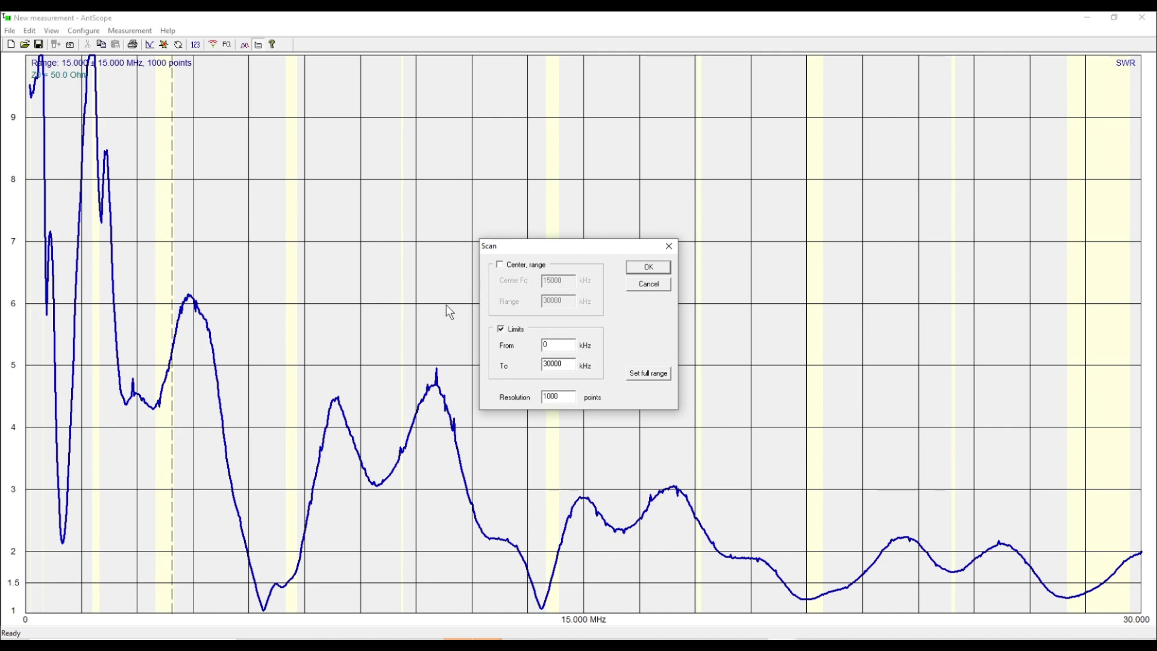
Step: Rerun the sweep from 6500 to 7500 kHz at 500 points, reading SWR 1.55 at 7.128 MHz
left_click(553, 344)
double_click(555, 344)
type("6500")
left_click_drag(567, 364, 534, 364)
type("7500")
left_click_drag(567, 396, 498, 382)
type("500")
left_click(644, 267)
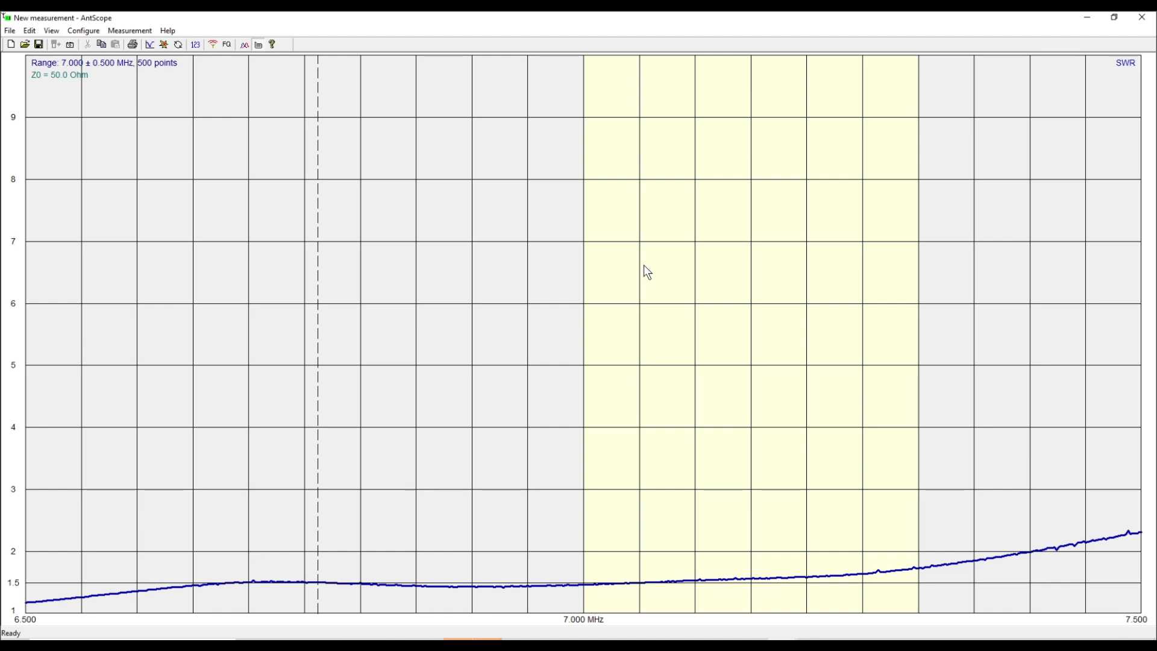
mouse_move(624, 509)
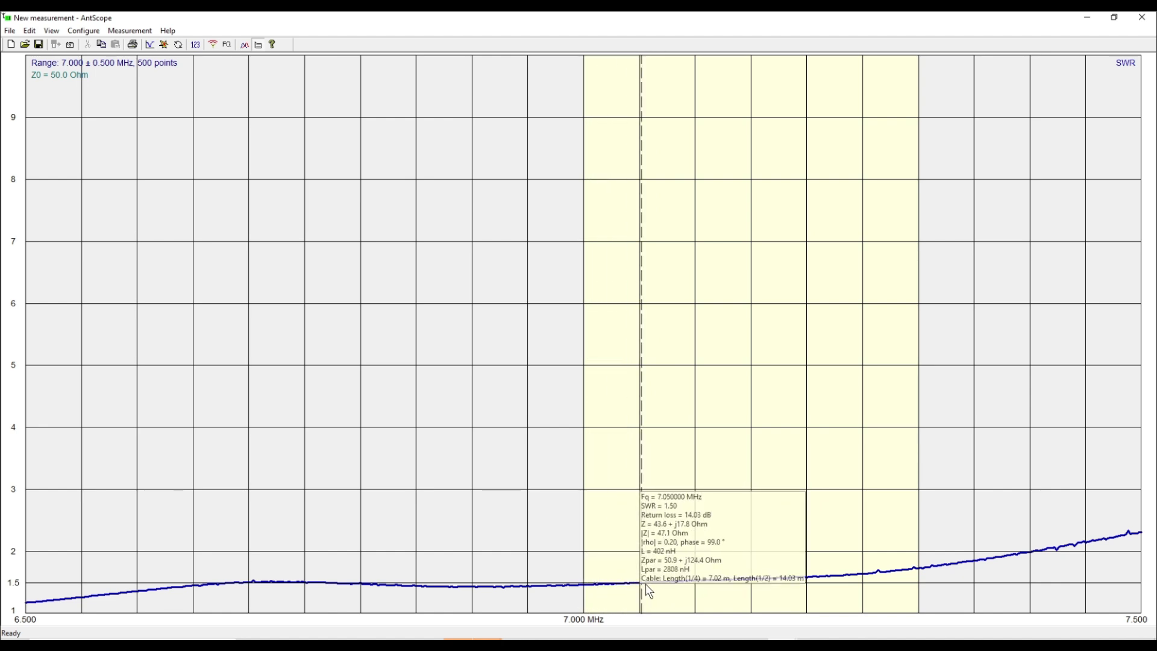
mouse_move(713, 585)
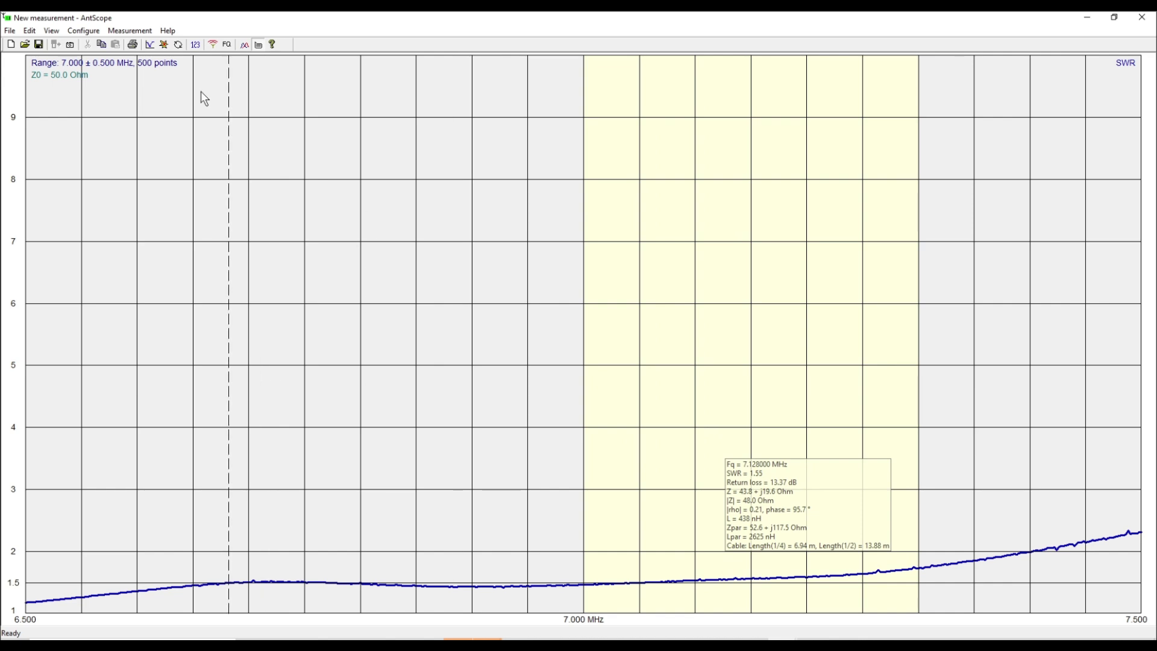
Step: Display the 40 m sweep as a Smith chart
left_click(130, 30)
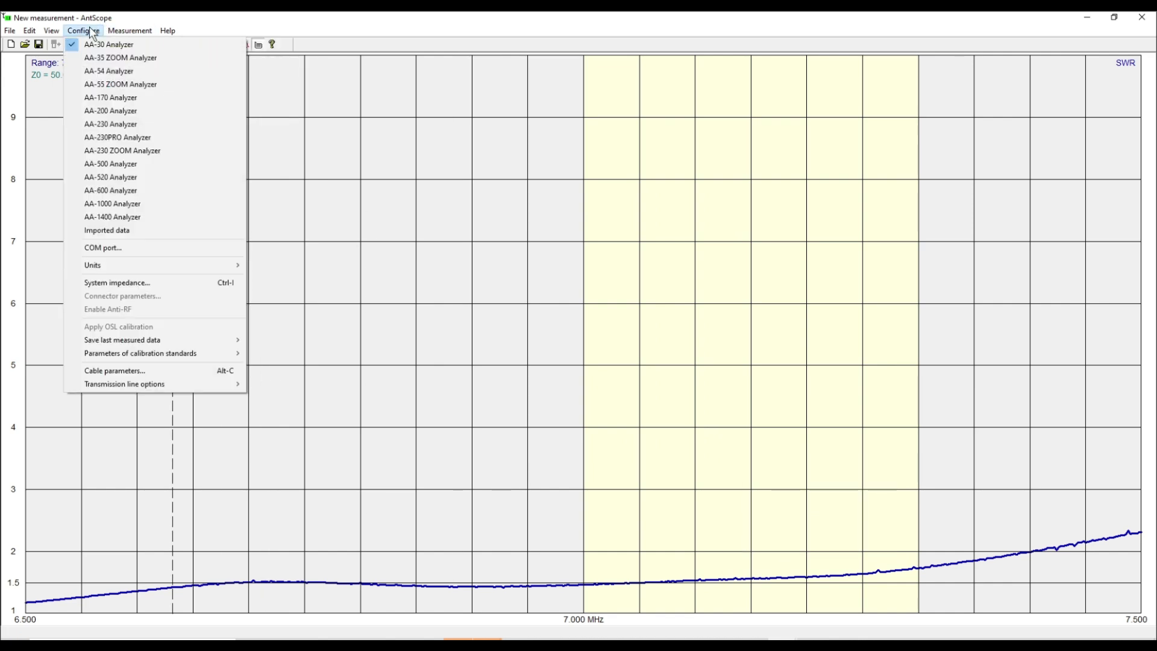
mouse_move(52, 34)
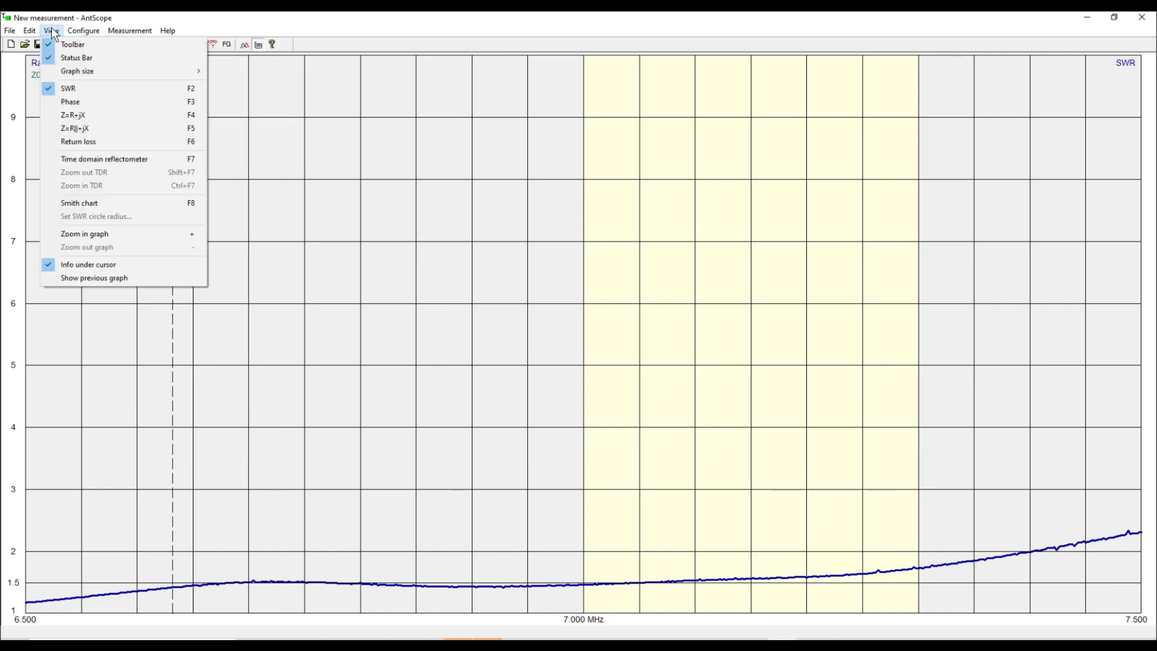
left_click(94, 203)
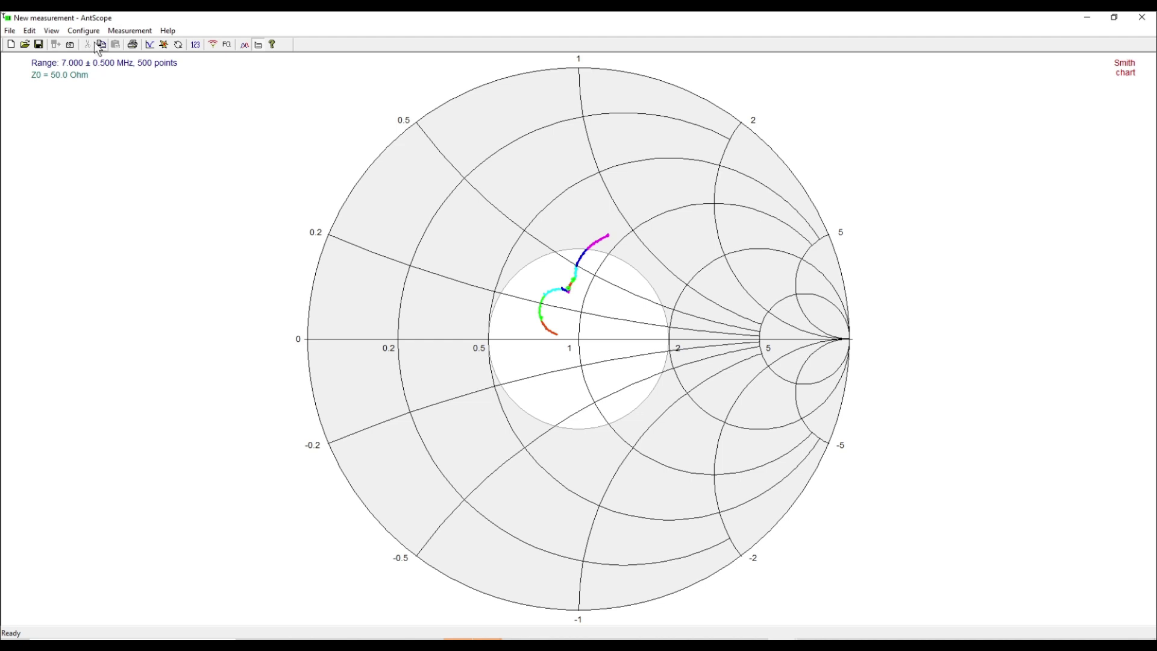
Step: Switch the graph to phase angle, then to the R, X and |Z| curves
left_click(49, 32)
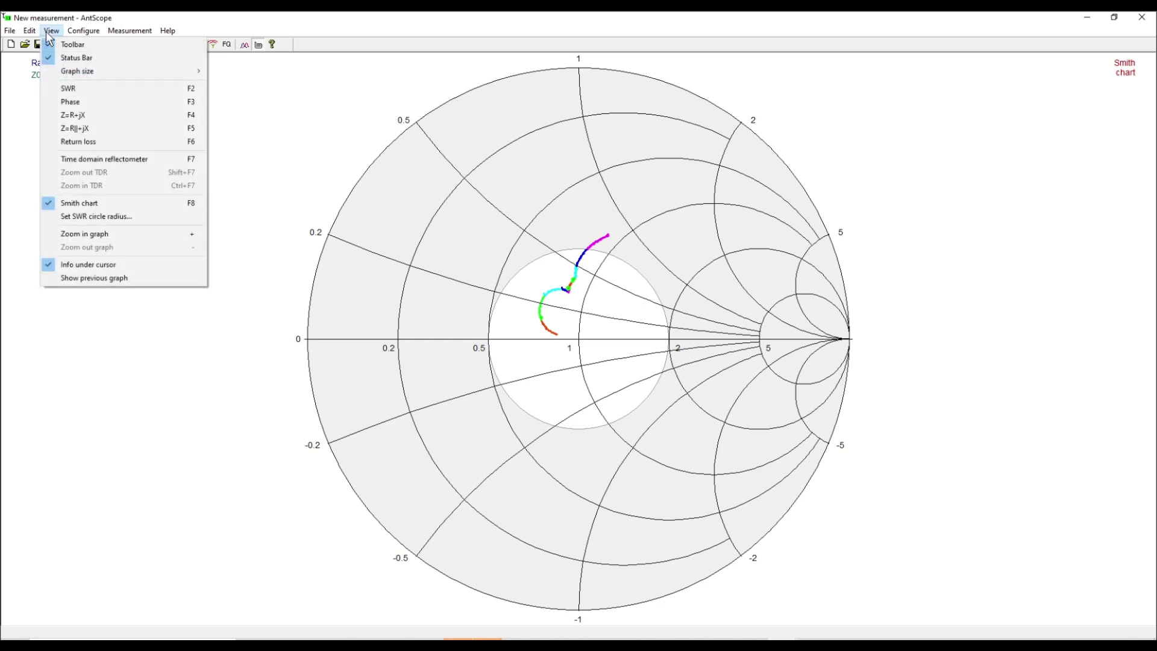
left_click(67, 100)
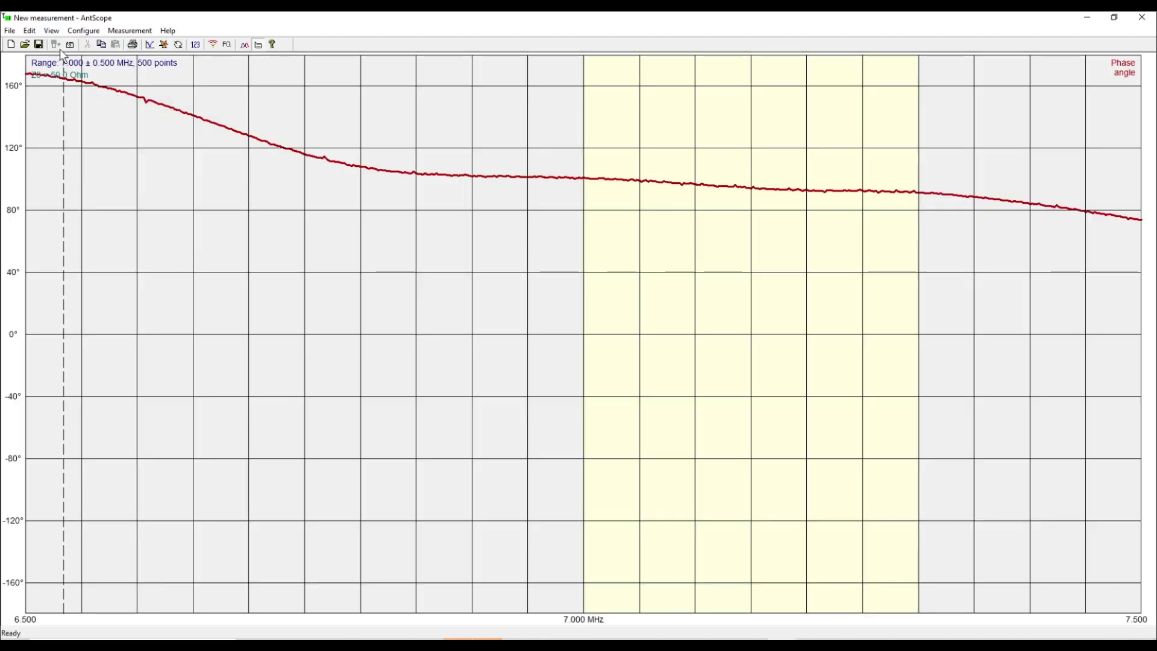
left_click(53, 30)
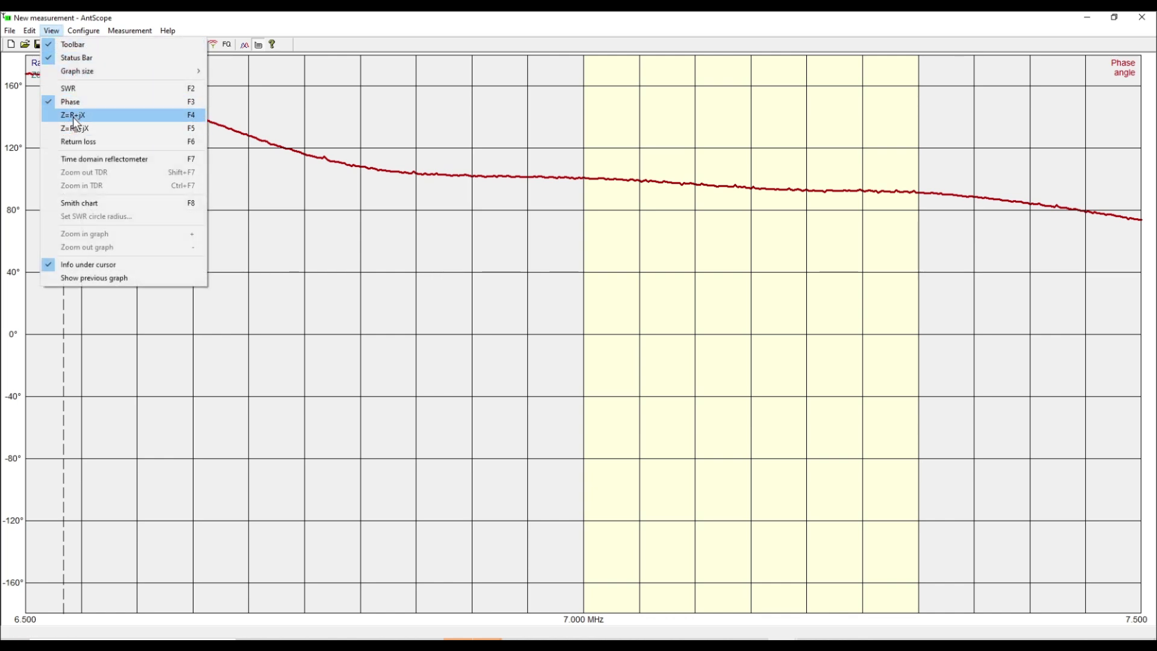
left_click(74, 116)
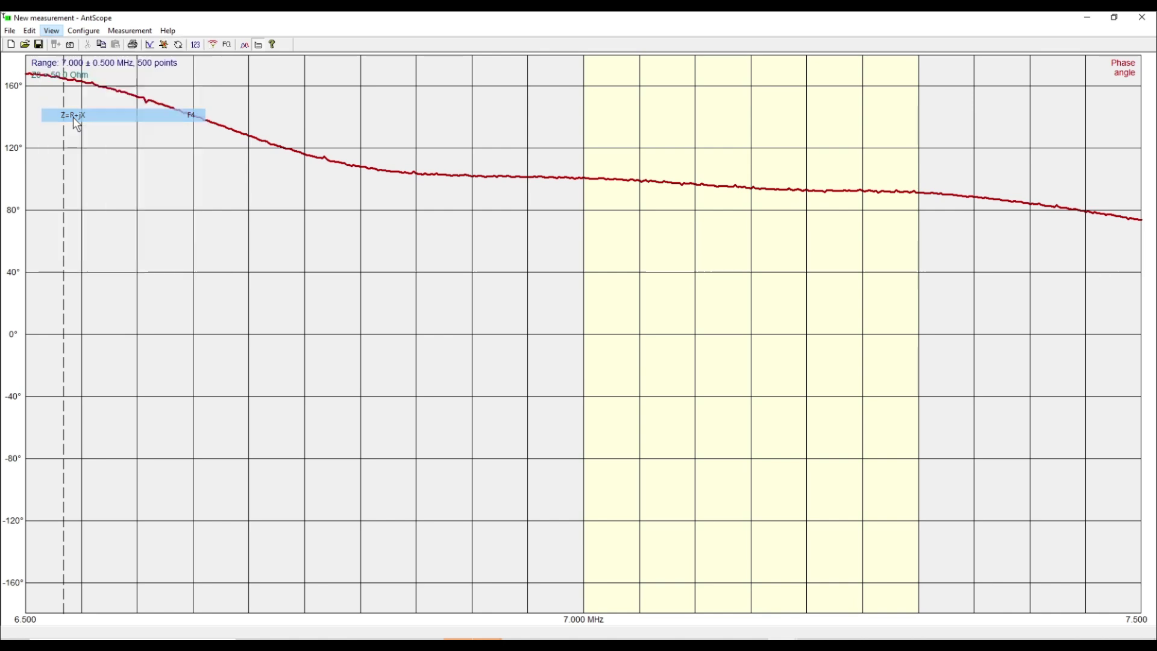